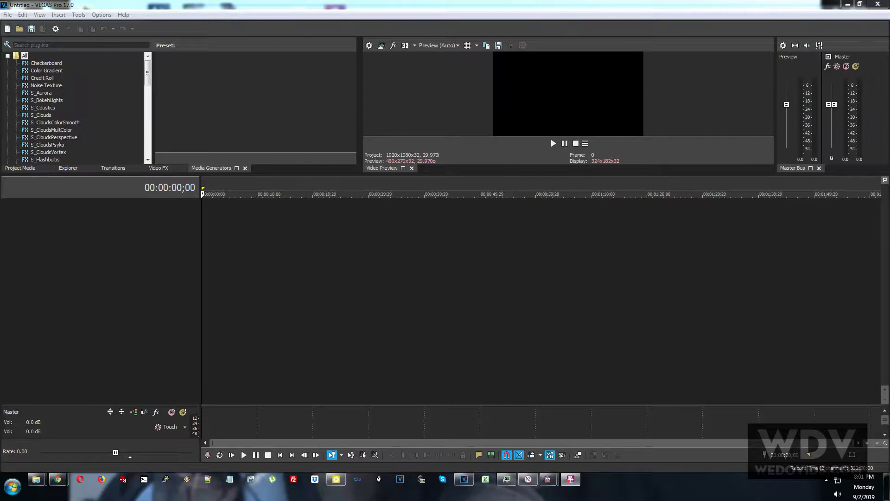
# - Add the shawn2ndcam clip to the timeline, match project settings, and set the playhead to 00:12:43;10
pyautogui.moveTo(364, 237); pyautogui.dragTo(242, 248)
pyautogui.click(497, 190)
pyautogui.click(452, 190)
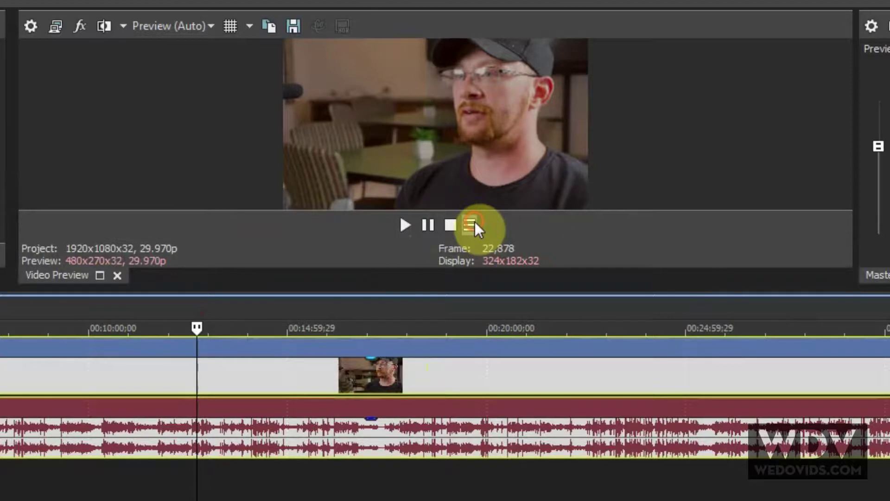
pyautogui.click(587, 145)
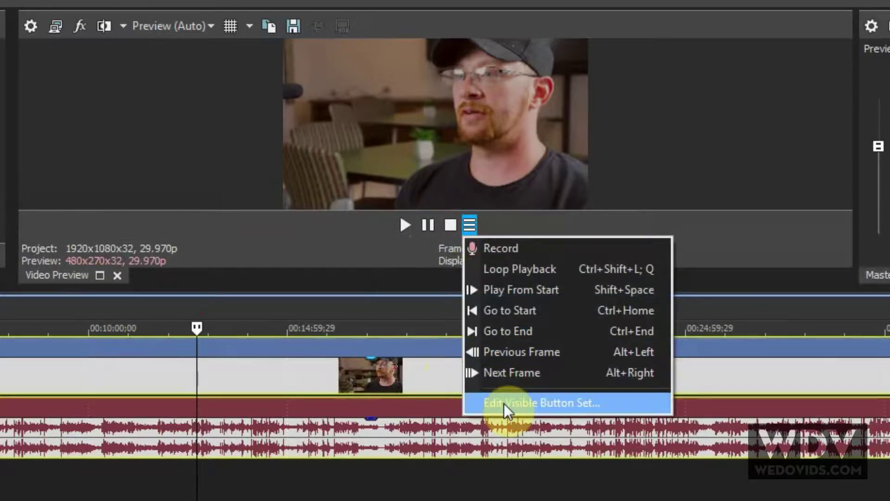
# - Set the preview's visible button set to Show All playback buttons
pyautogui.click(318, 252)
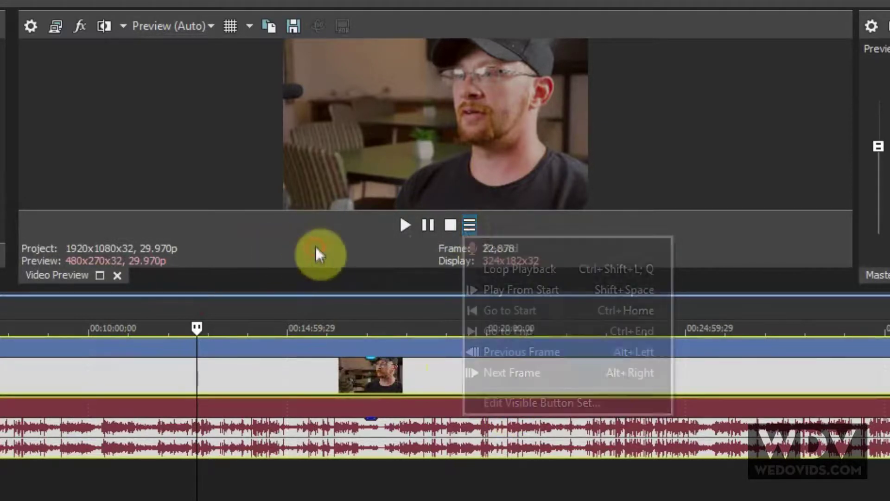
pyautogui.click(469, 224)
pyautogui.click(549, 403)
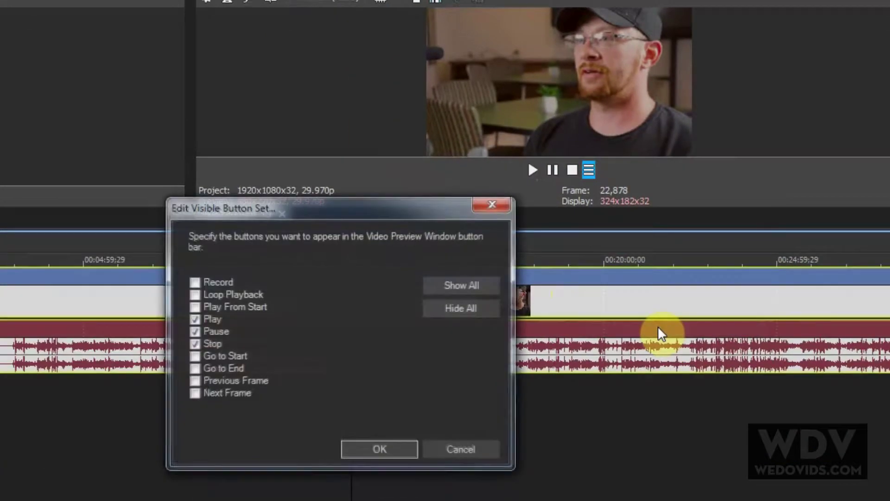
pyautogui.click(476, 286)
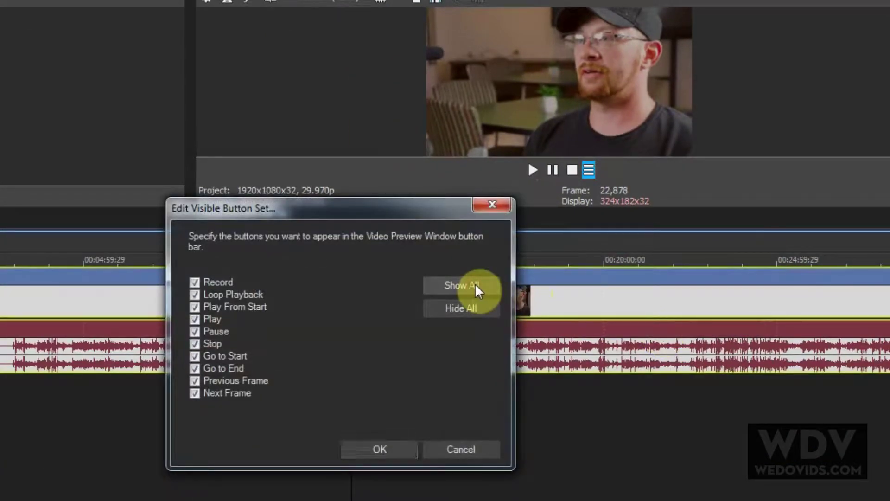
pyautogui.click(369, 455)
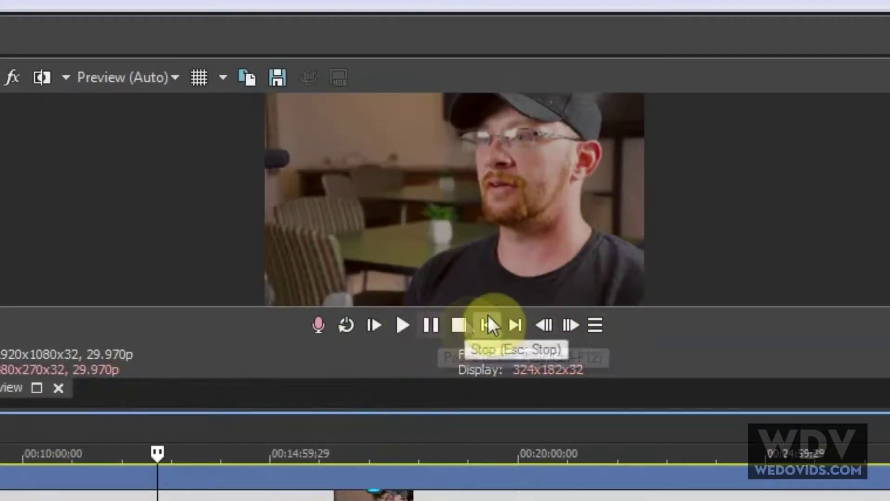
# - Move the playhead near 00:14:59 and step frame by frame to 00:14:45;18
pyautogui.click(515, 324)
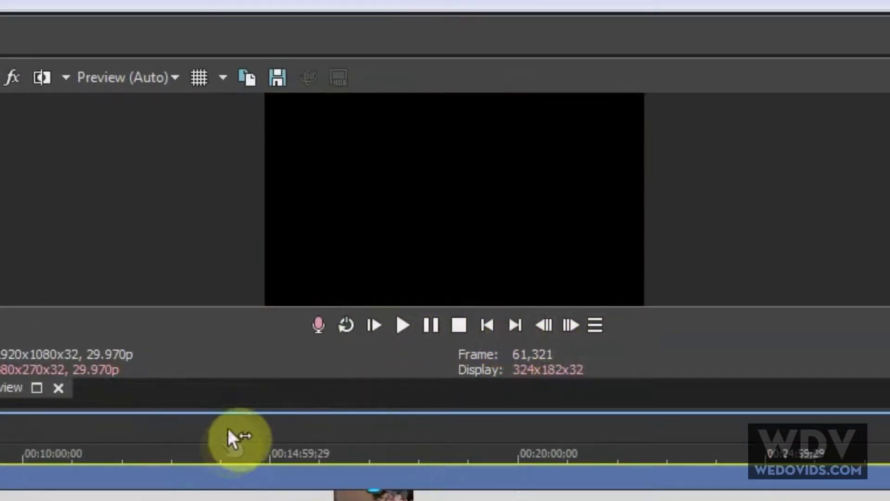
pyautogui.click(258, 433)
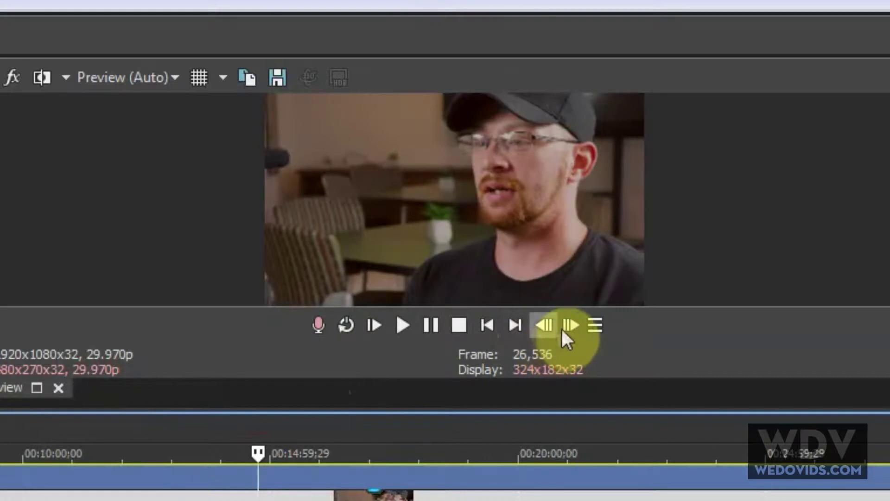
pyautogui.click(570, 327)
pyautogui.click(569, 327)
pyautogui.click(569, 327)
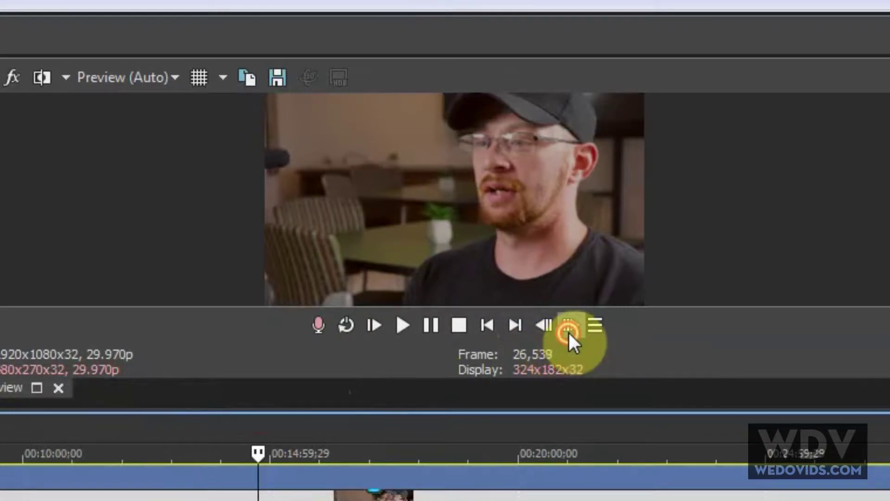
pyautogui.click(568, 328)
pyautogui.click(566, 330)
pyautogui.click(566, 330)
pyautogui.click(540, 327)
pyautogui.click(539, 327)
pyautogui.click(539, 327)
pyautogui.click(539, 326)
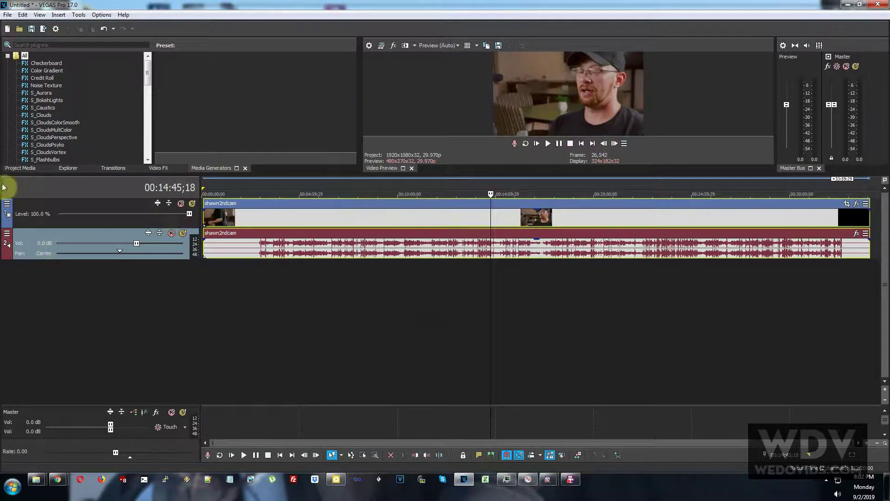
# - Make video track 1's header show all its buttons via Edit Visible Button Set
pyautogui.click(70, 203)
pyautogui.click(56, 235)
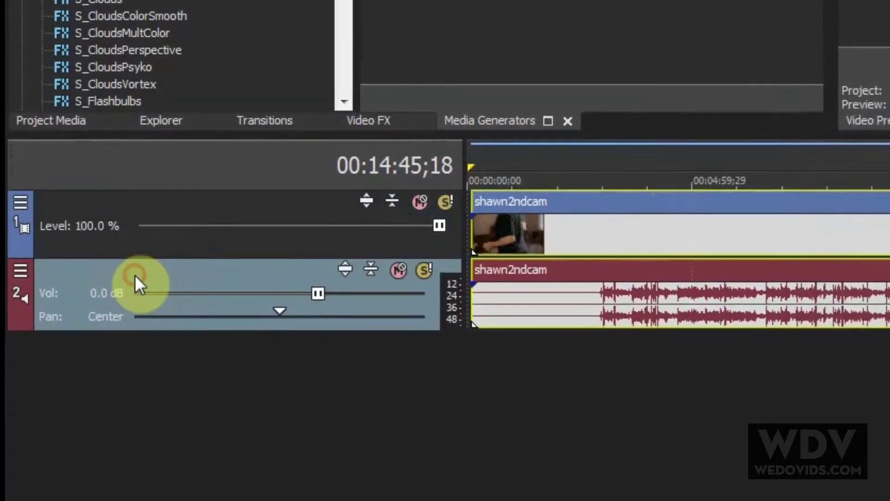
pyautogui.click(90, 226)
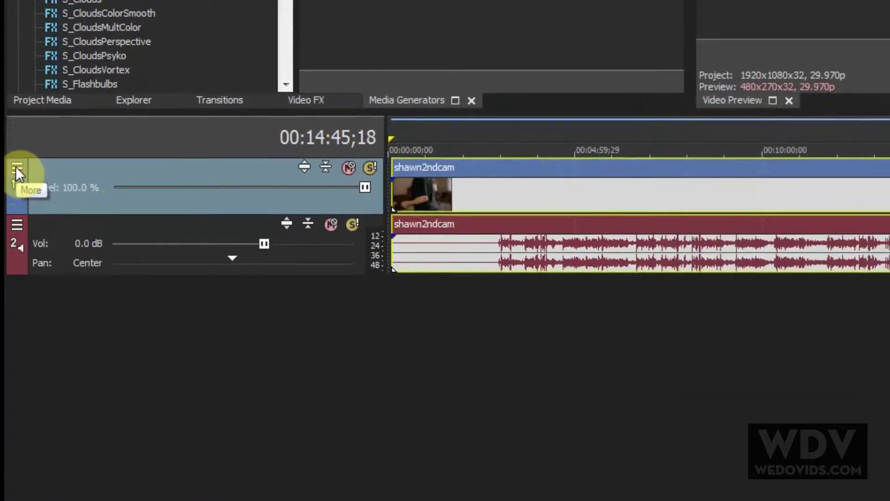
pyautogui.click(16, 169)
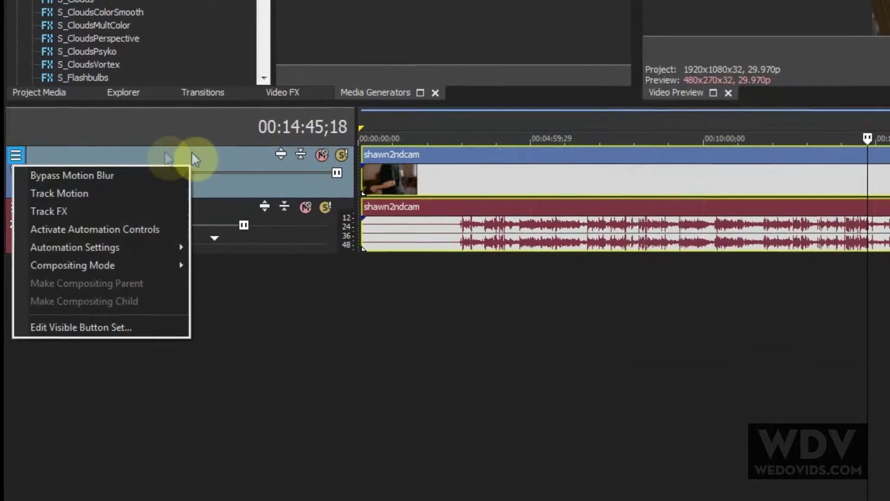
pyautogui.click(15, 155)
pyautogui.click(16, 146)
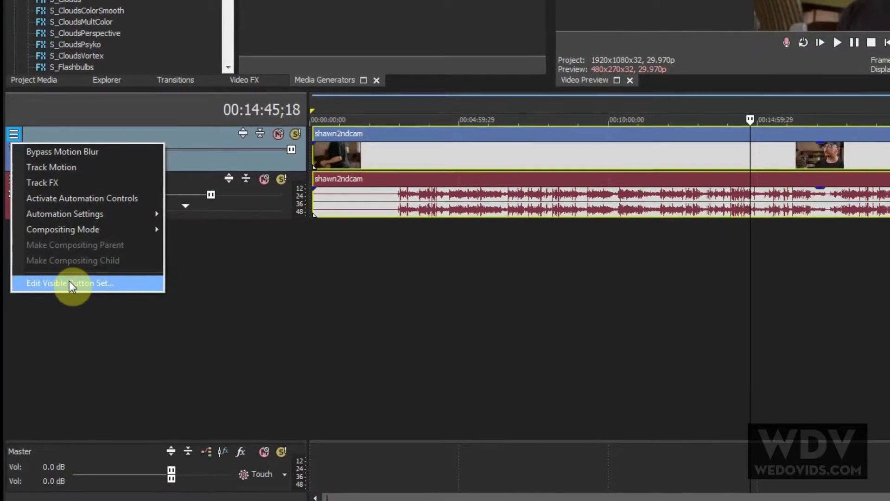
pyautogui.click(70, 283)
pyautogui.click(770, 139)
pyautogui.click(712, 277)
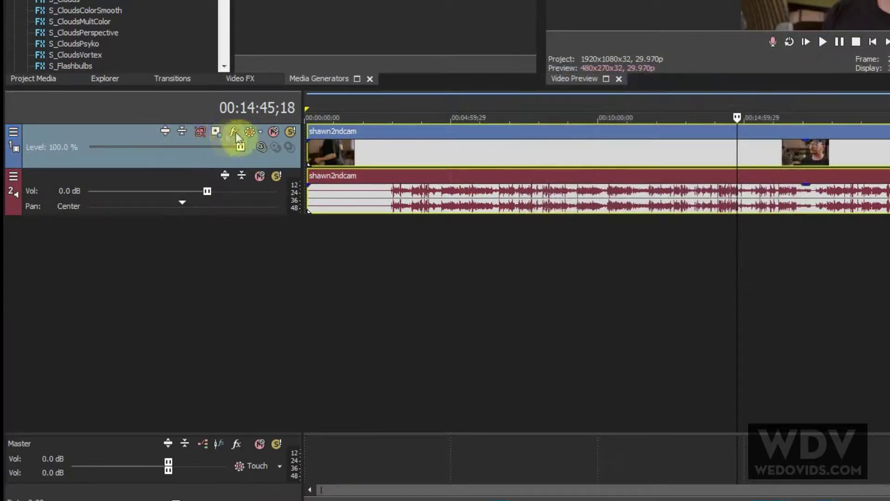
# - Make audio track 2's header show all controls with Show All
pyautogui.click(71, 186)
pyautogui.click(15, 178)
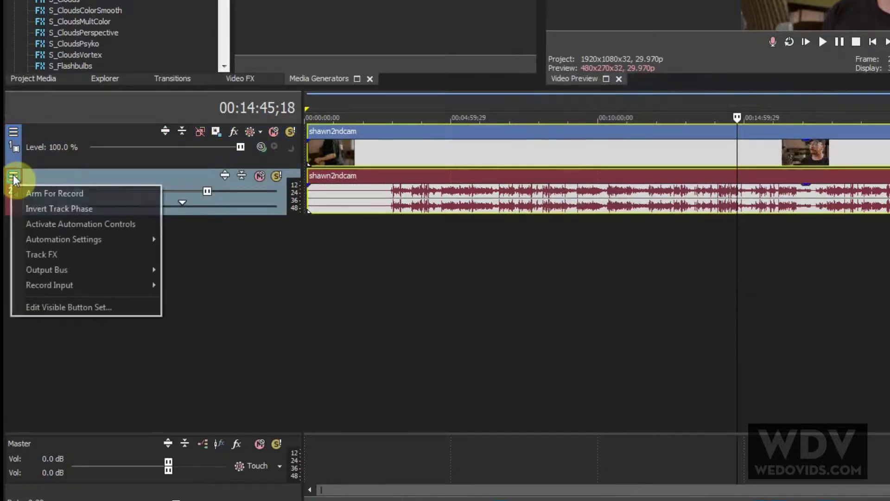
pyautogui.click(65, 307)
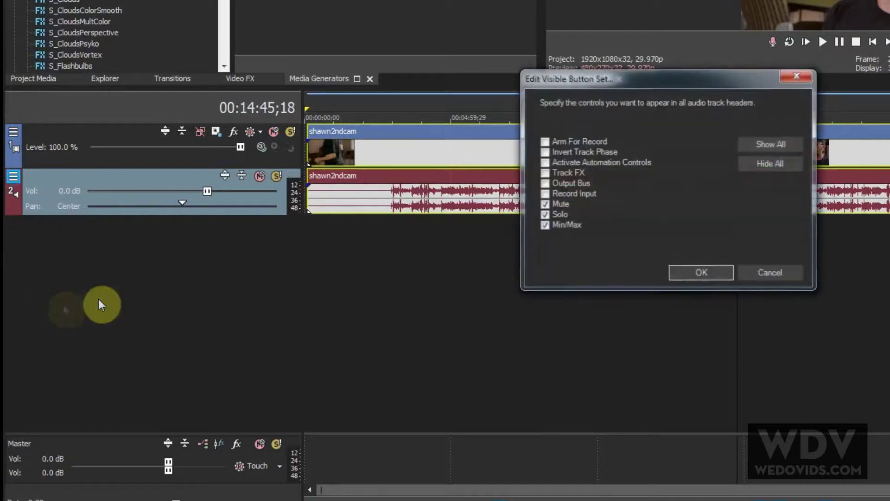
pyautogui.click(780, 147)
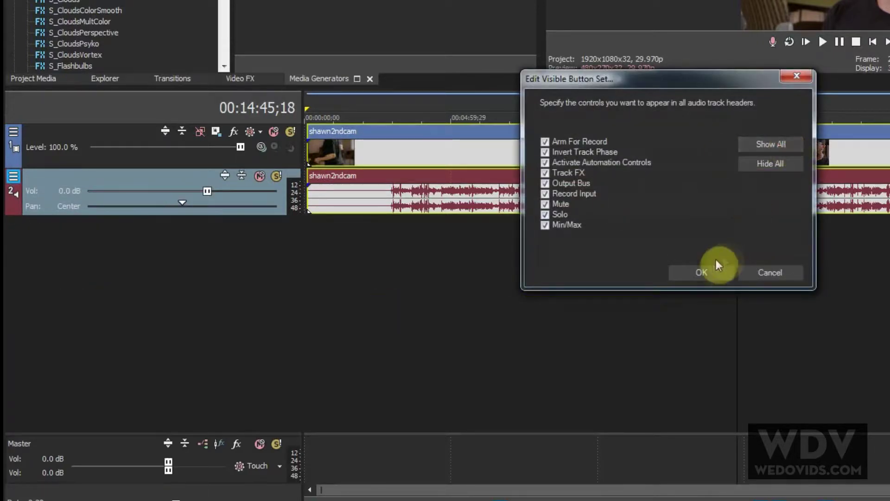
pyautogui.click(705, 275)
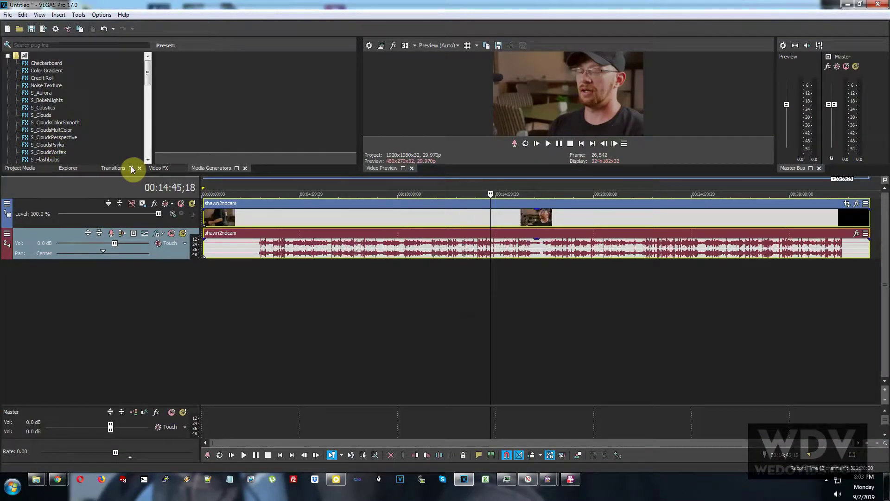
# - Show the Titles & Text presets in the Media Generators list
pyautogui.click(158, 168)
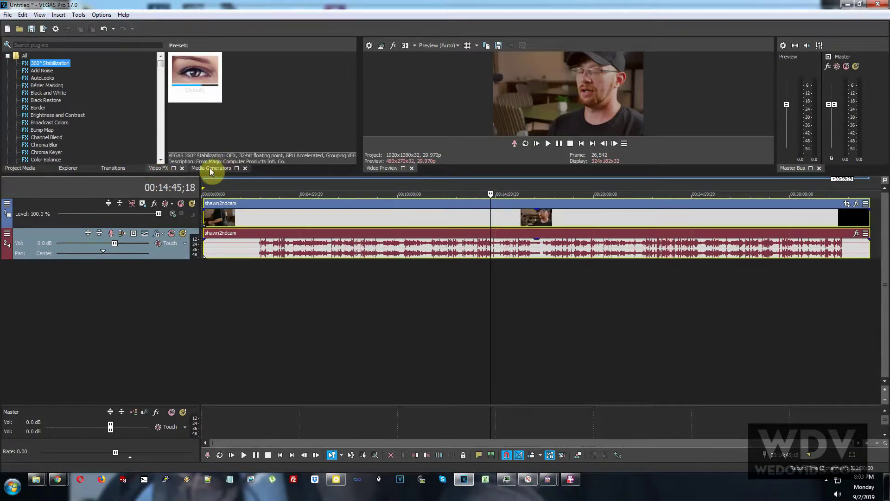
pyautogui.click(210, 168)
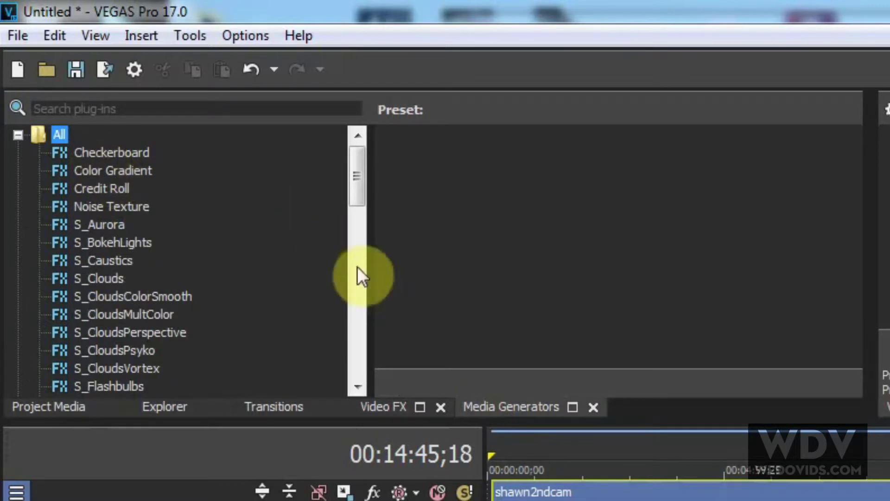
pyautogui.moveTo(367, 182); pyautogui.dragTo(360, 343)
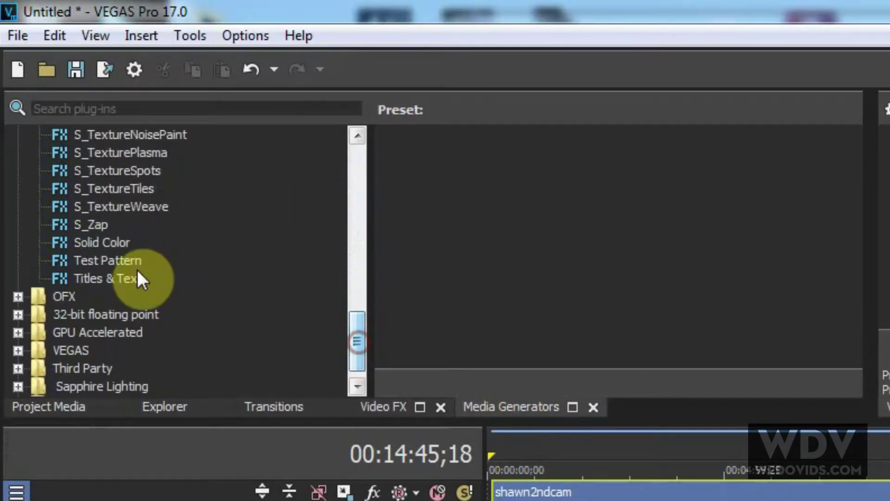
pyautogui.click(117, 278)
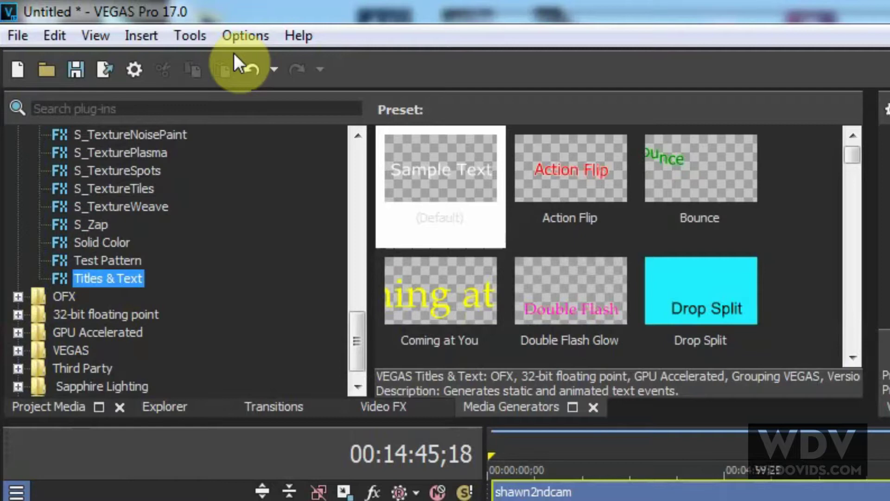
# - Turn on Enable Legacy Text under Deprecated Features in Preferences, apply, and confirm
pyautogui.click(241, 36)
pyautogui.click(538, 1)
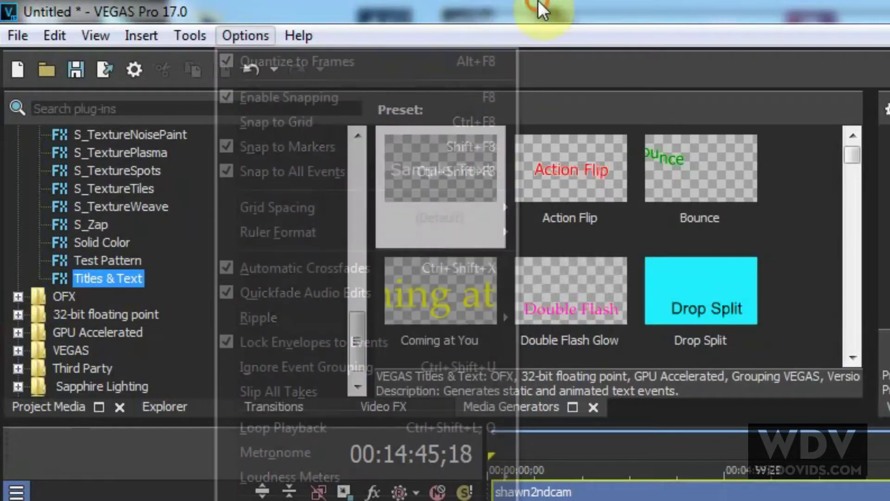
pyautogui.click(258, 30)
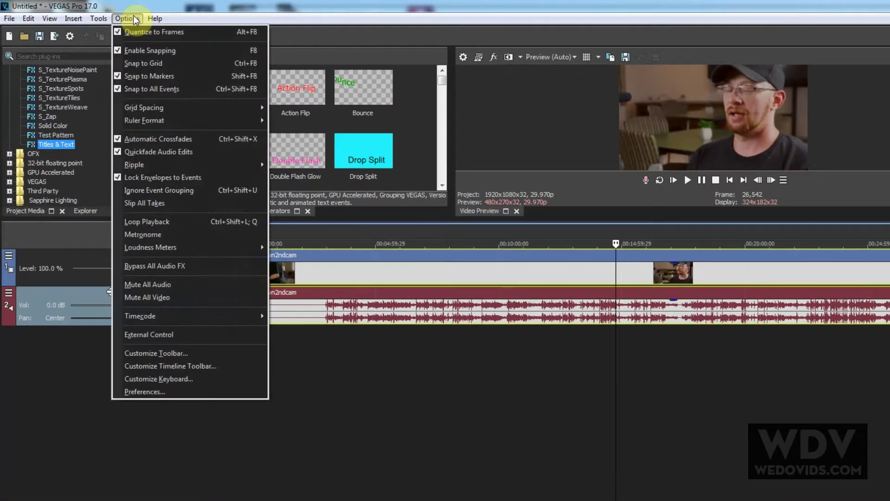
pyautogui.click(155, 392)
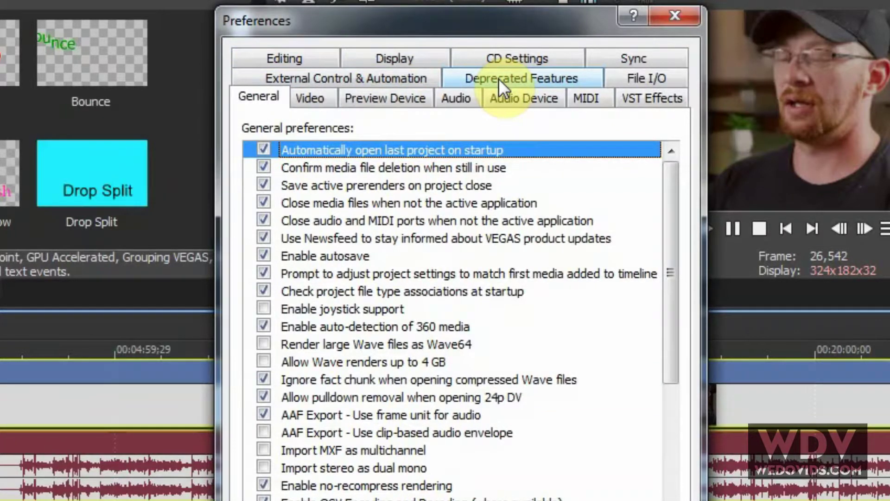
pyautogui.click(499, 79)
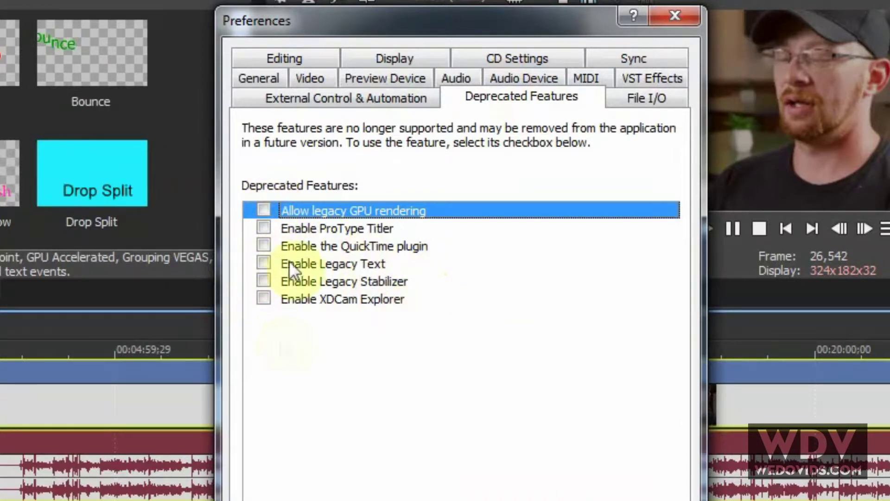
pyautogui.click(263, 263)
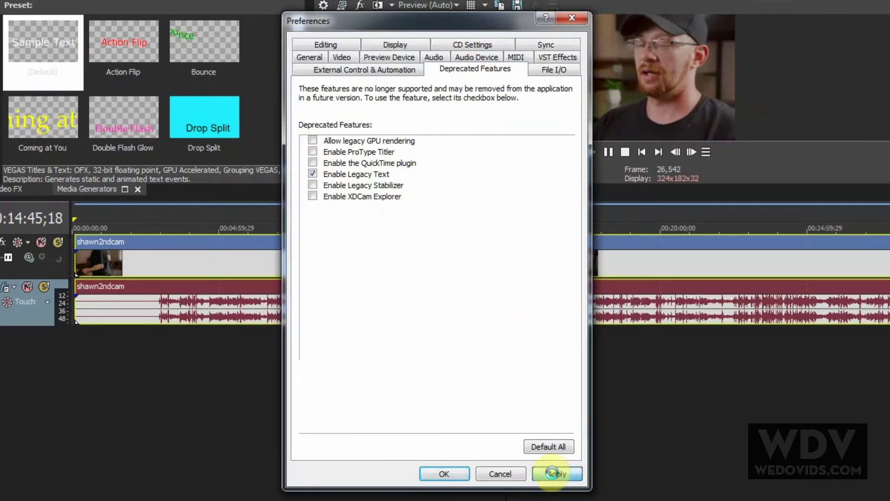
pyautogui.click(557, 473)
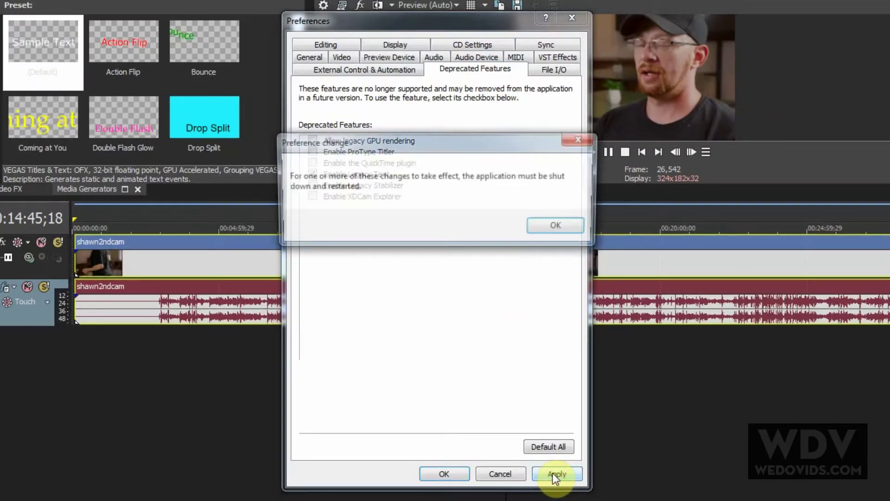
pyautogui.click(546, 231)
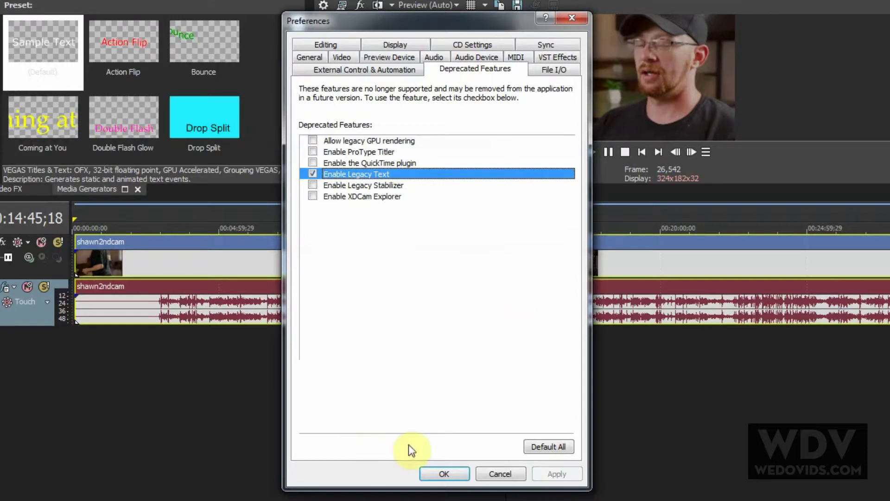
pyautogui.click(444, 474)
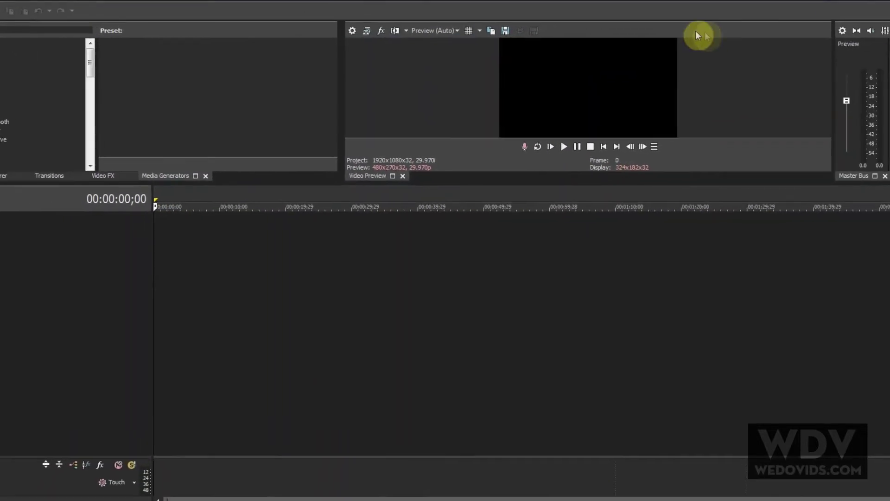
# - Add shawn2ndcam to the timeline with matched settings and show the (Legacy) Text presets
pyautogui.moveTo(346, 246); pyautogui.dragTo(243, 243)
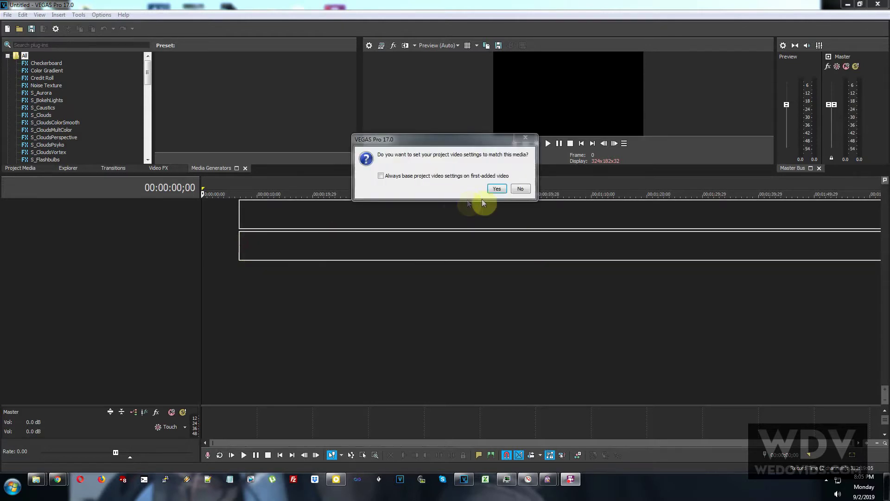
pyautogui.press('Return')
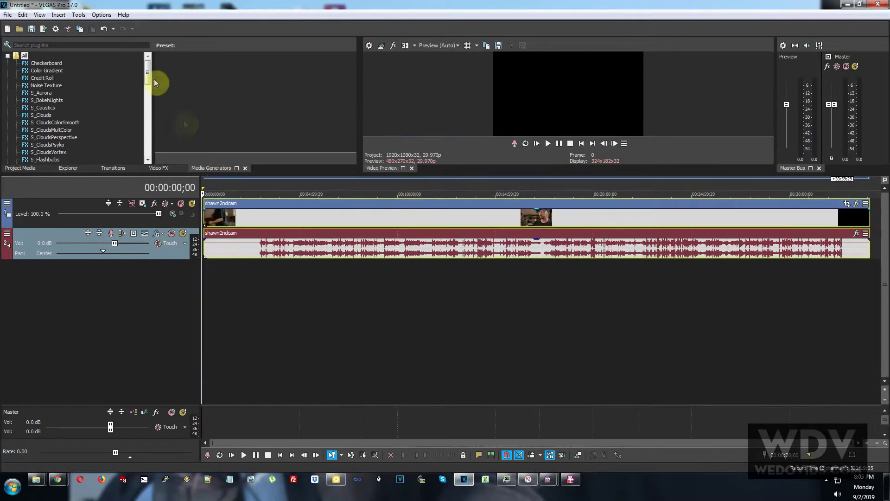
pyautogui.moveTo(149, 69); pyautogui.dragTo(168, 141)
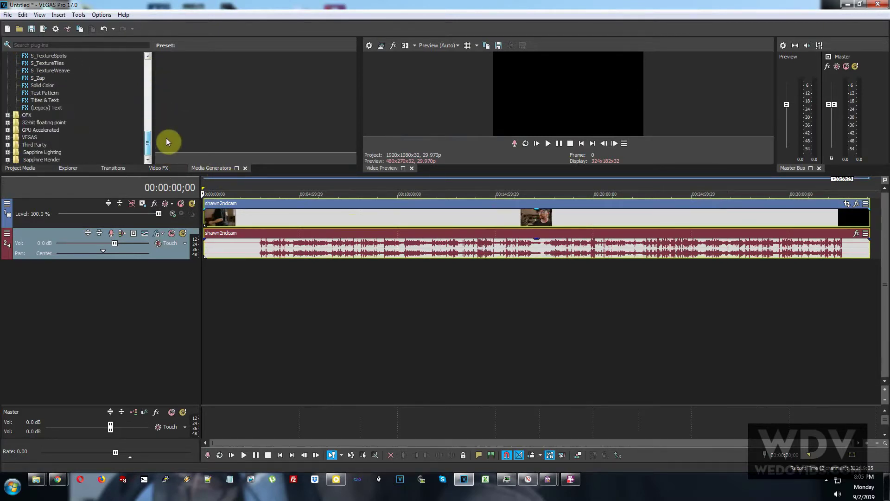
pyautogui.click(46, 107)
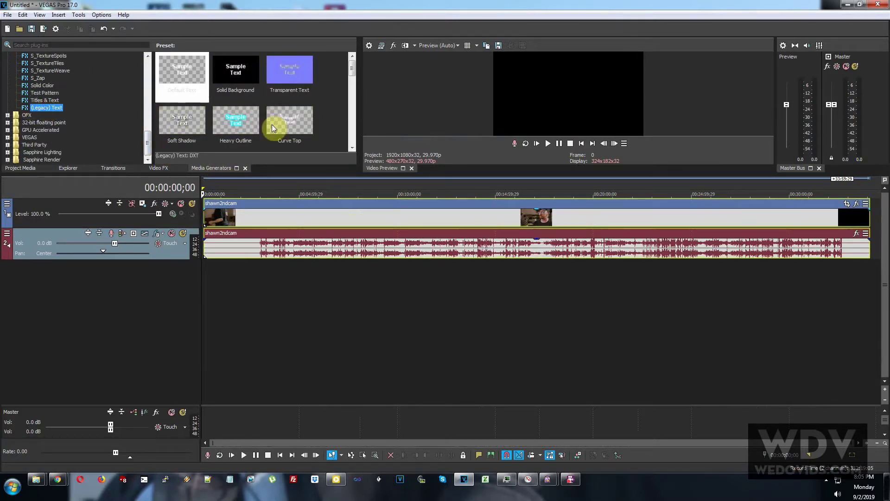